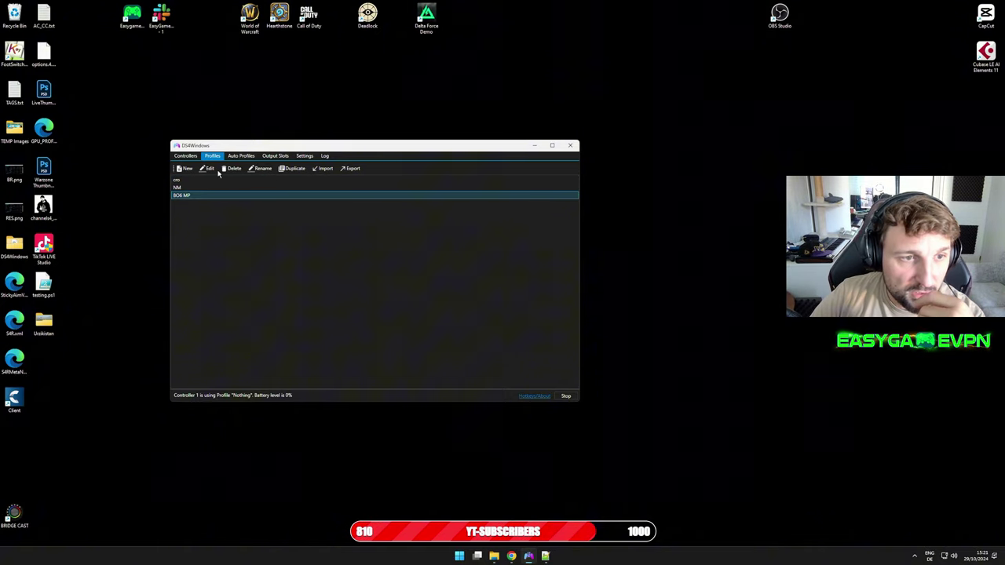
Step: Open the BO6 MP profile for editing, enlarge the window and show its axis configuration
left_click(208, 169)
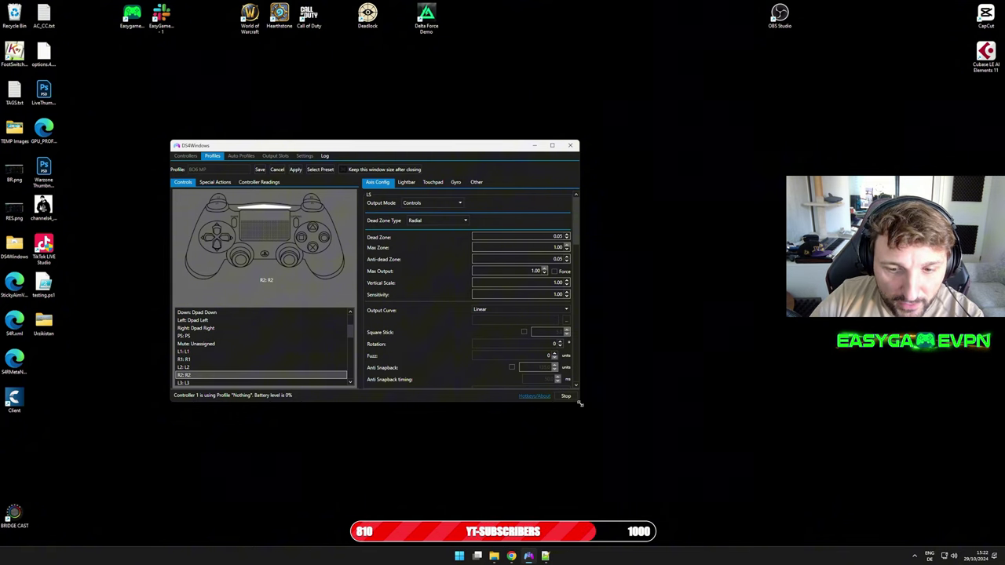
left_click_drag(580, 402, 664, 446)
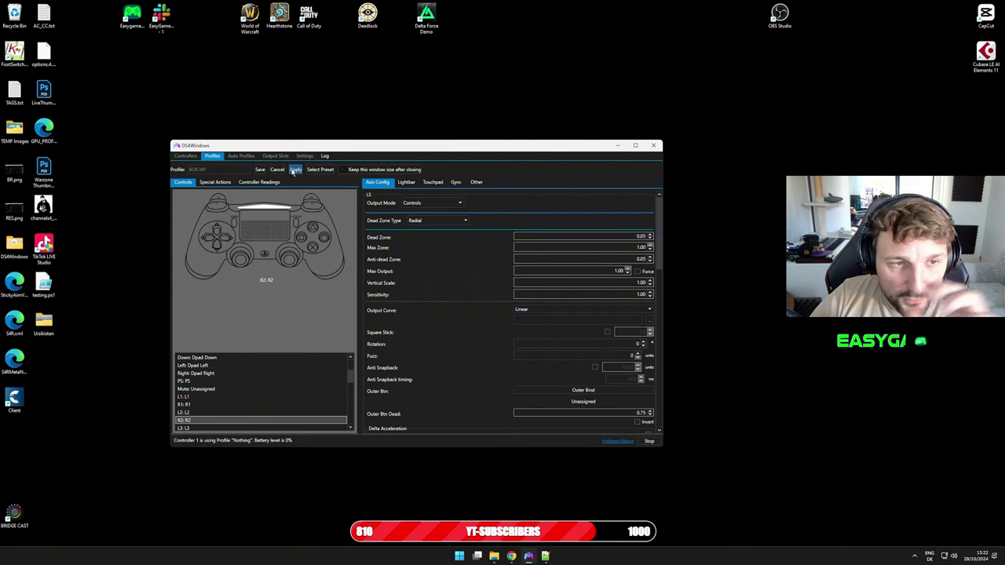
left_click(441, 183)
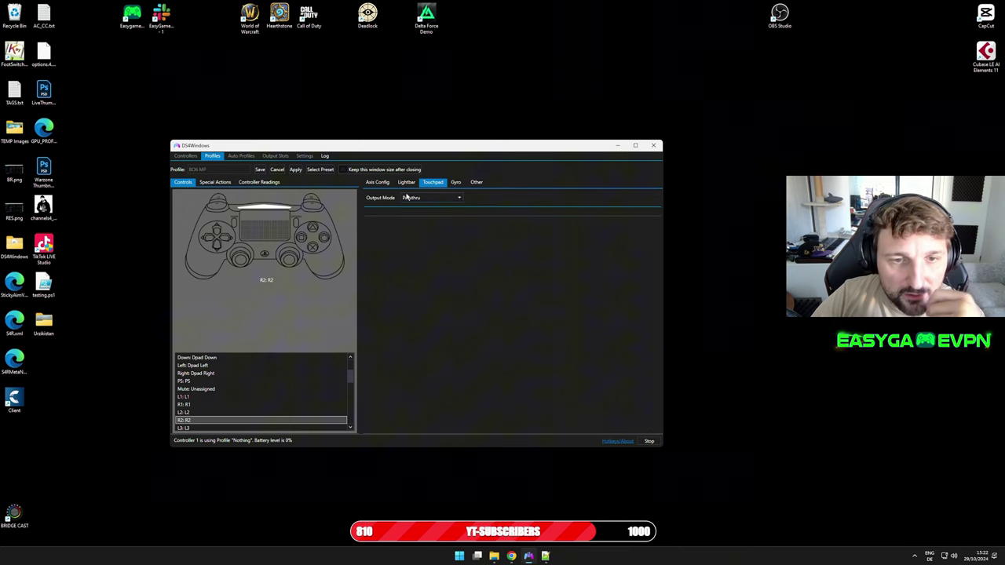
left_click(378, 182)
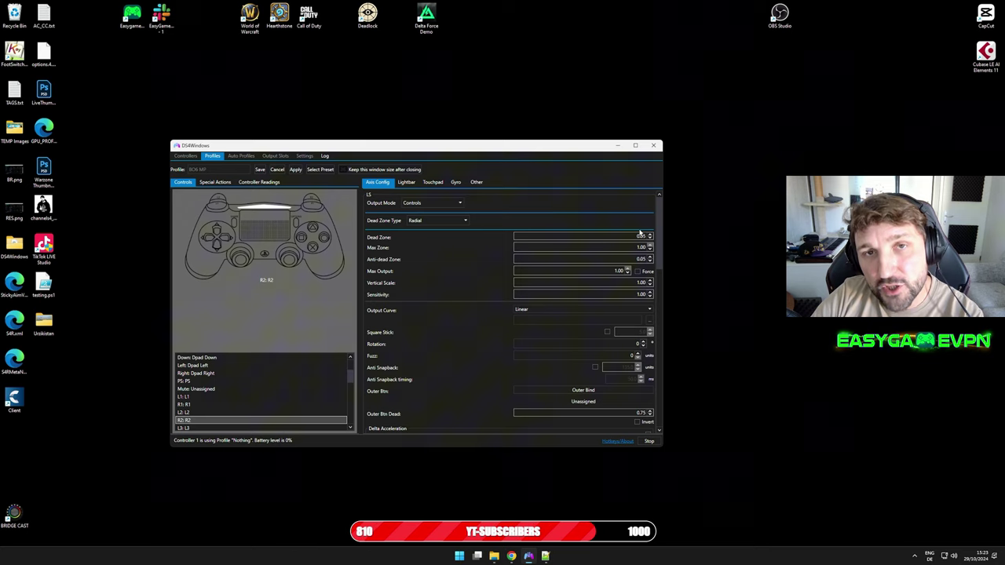
Step: Examine the profile's left and right stick dead zone, anti-dead zone and output curve settings
scroll(641, 233, "up", 2)
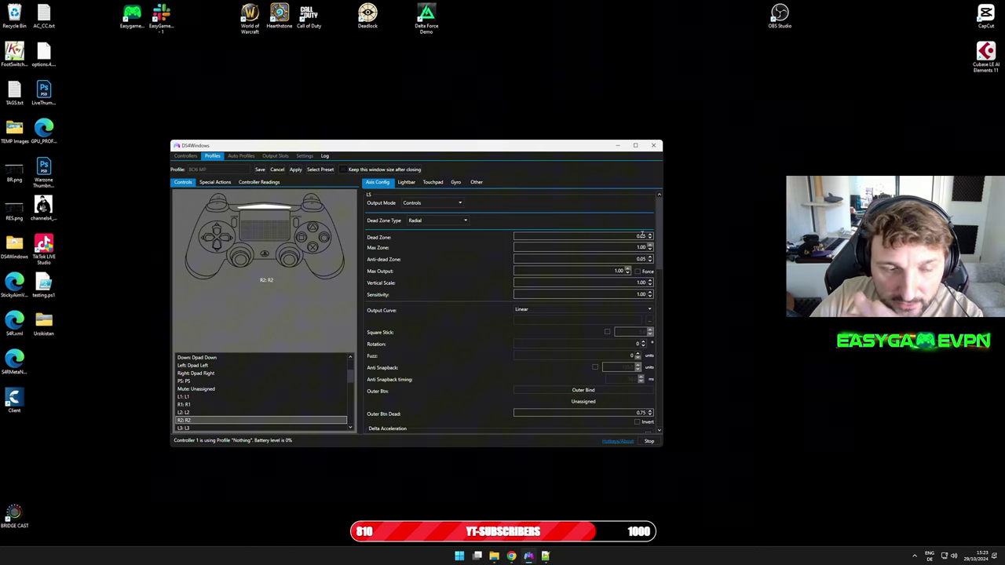
scroll(642, 233, "down", 2)
scroll(665, 229, "down", 2)
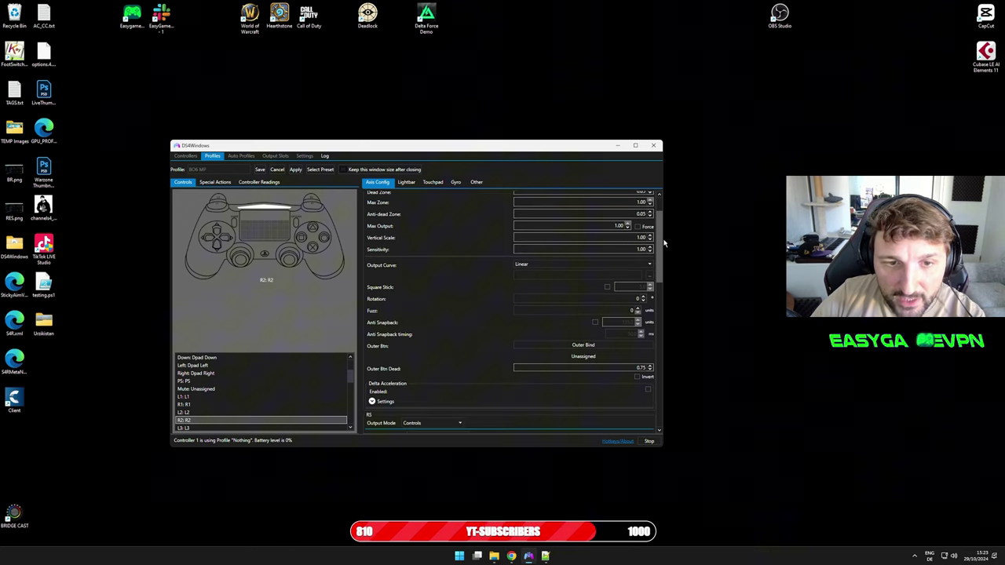
scroll(665, 229, "up", 3)
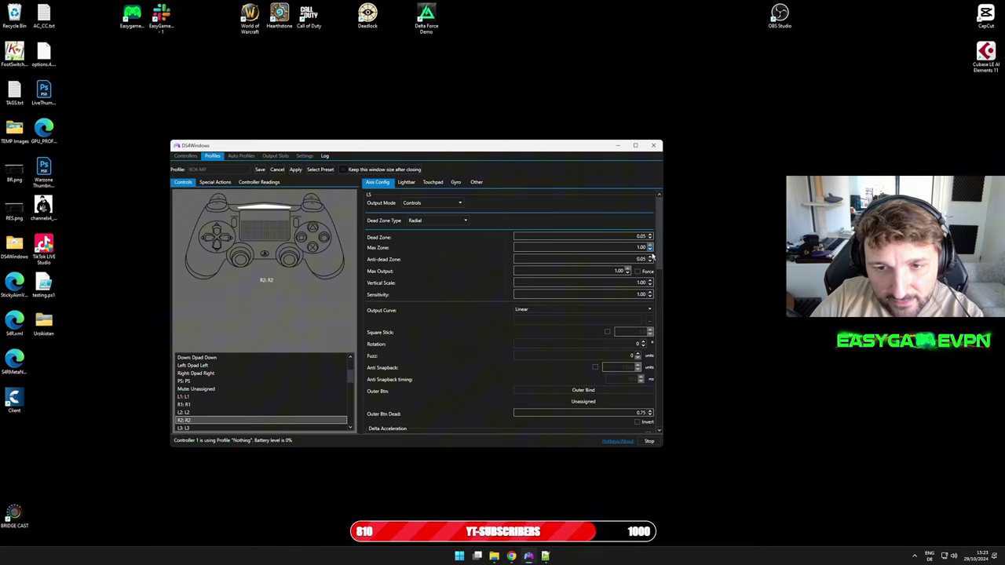
scroll(655, 245, "down", 5)
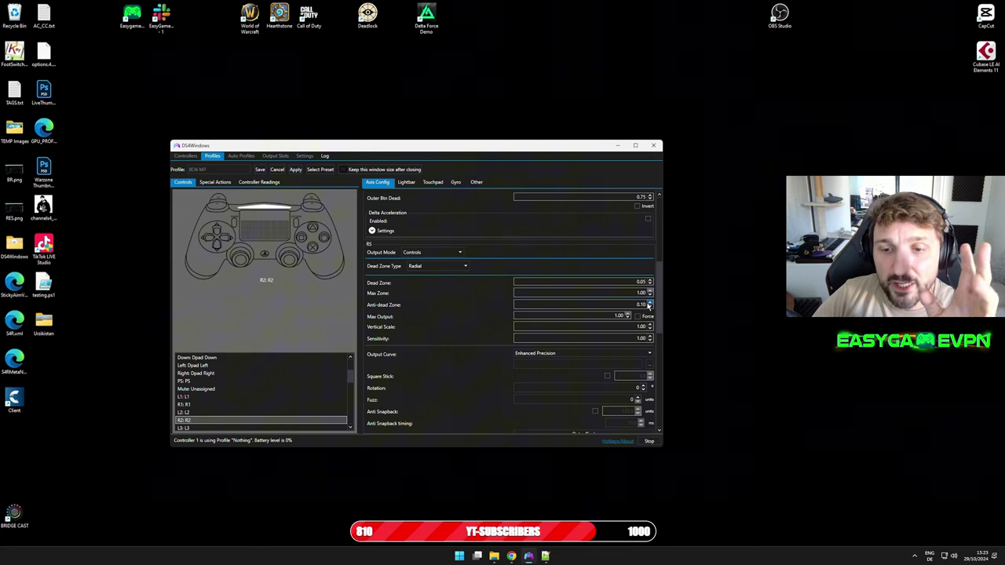
mouse_move(639, 304)
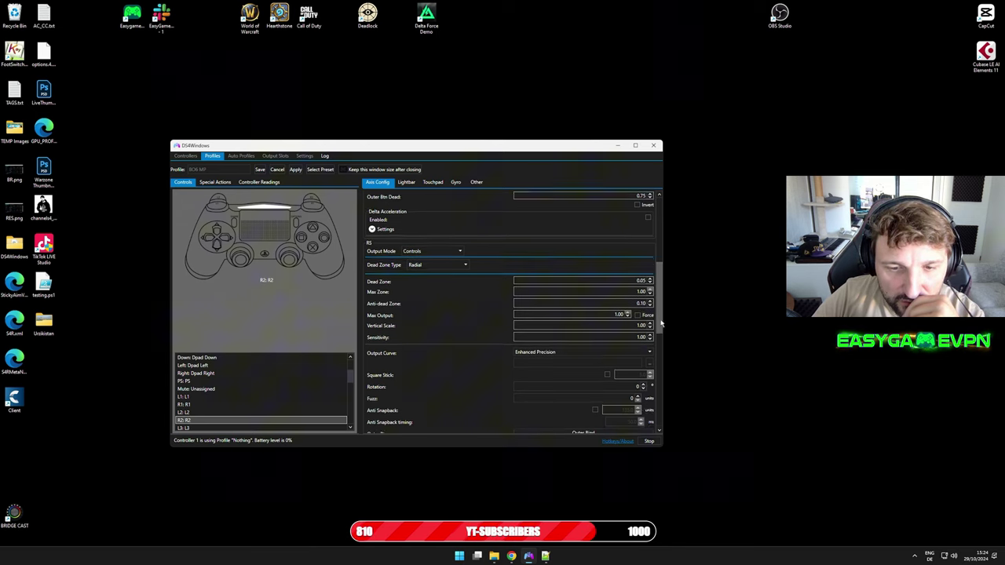
scroll(662, 329, "down", 1)
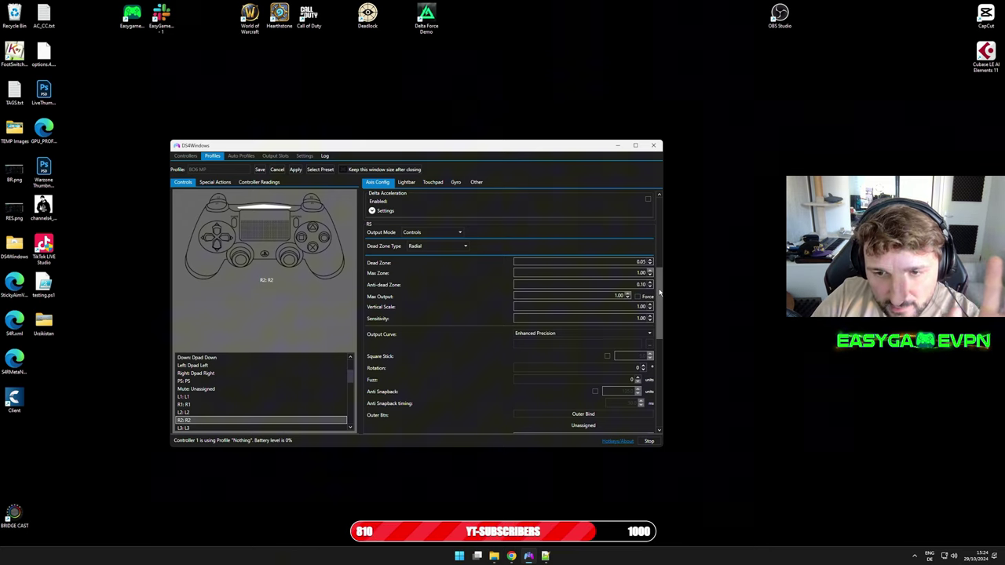
mouse_move(660, 292)
left_mouse_down()
mouse_move(659, 363)
mouse_move(664, 291)
left_mouse_up()
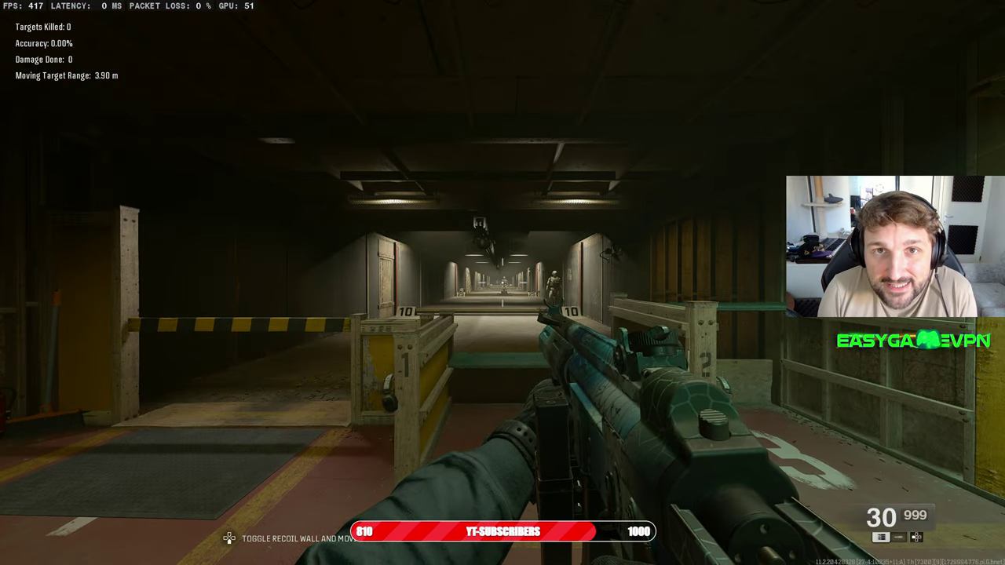
Step: Switch to Black Ops 6, open the settings from the Firing Range and expand the controller's Deadzone Inputs
key("Escape")
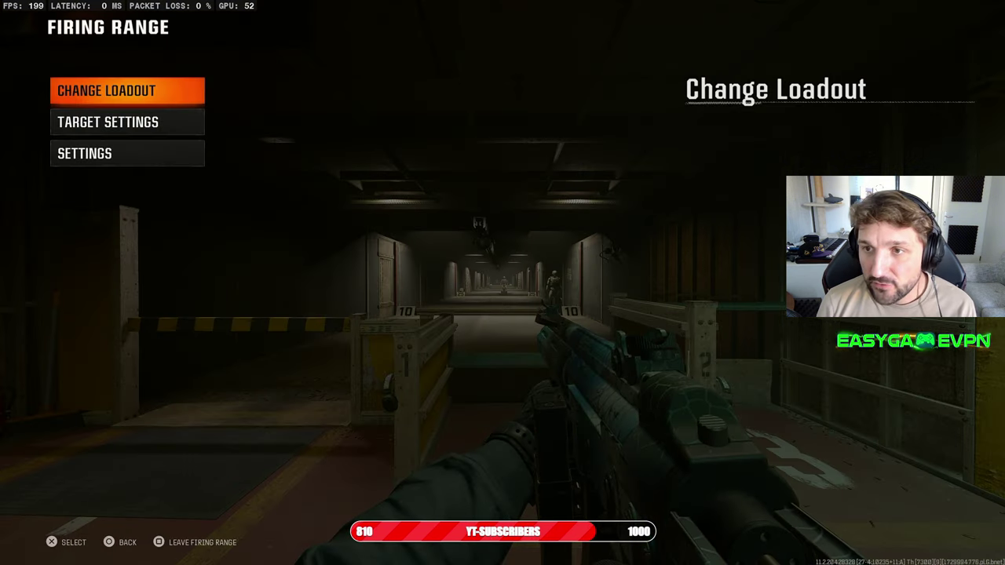
key("Down")
key("Down")
key("Return")
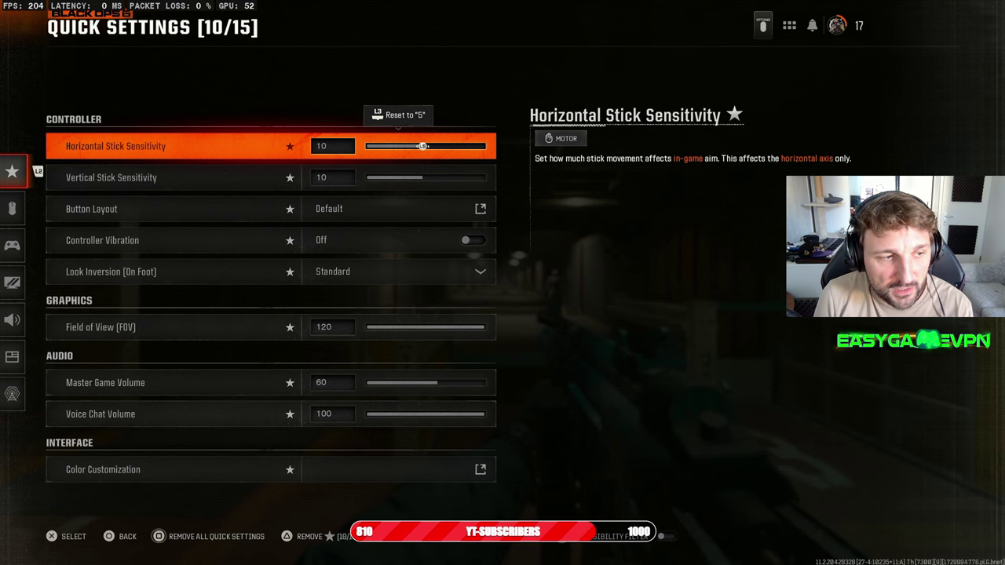
key("Page_Down")
key("Return")
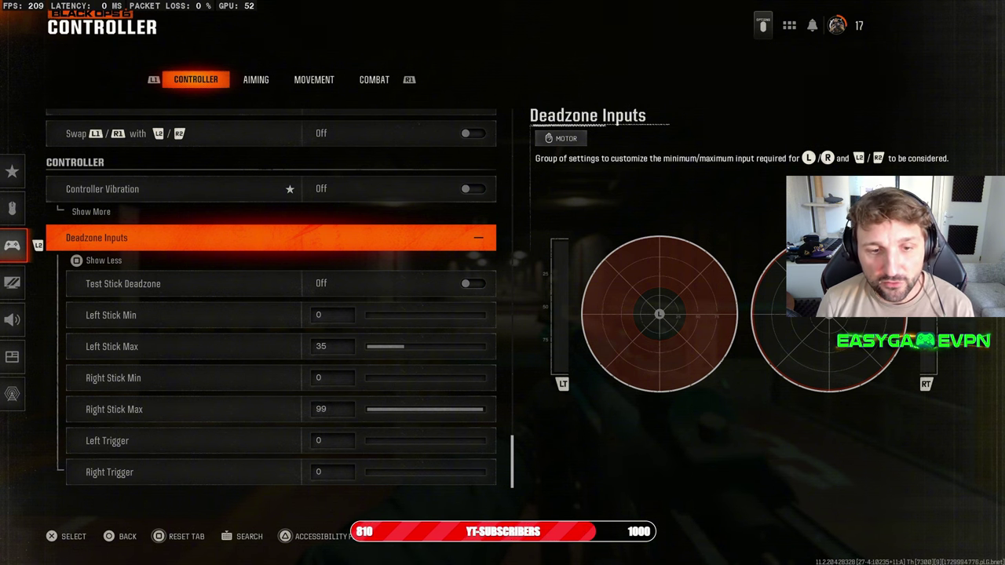
Step: Switch the stick deadzone test on and off again, and review the left and right stick minimum and maximum values
left_click(124, 284)
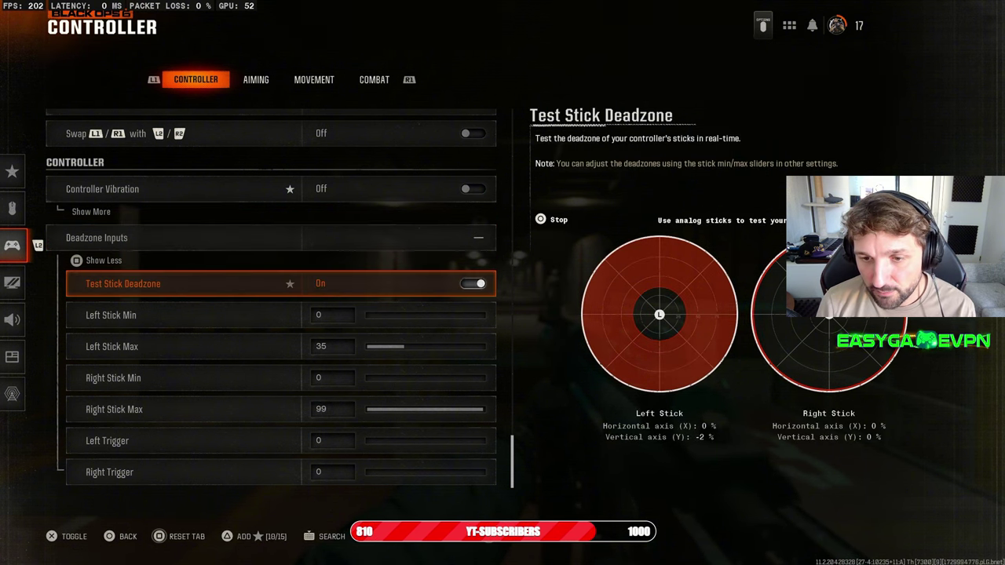
key("Return")
key("Down")
key("Down")
key("Down")
key("Down")
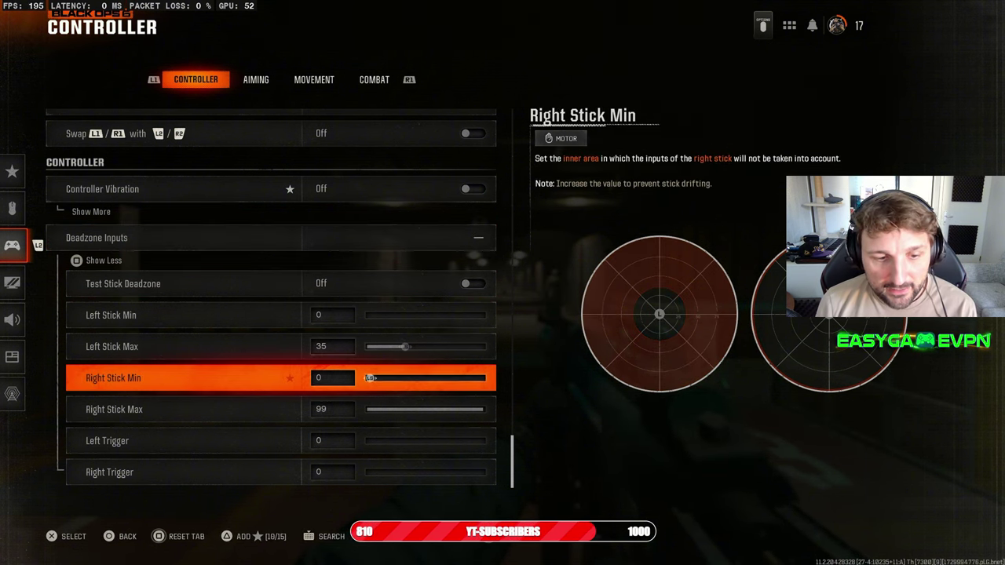
key("Up")
key("Up")
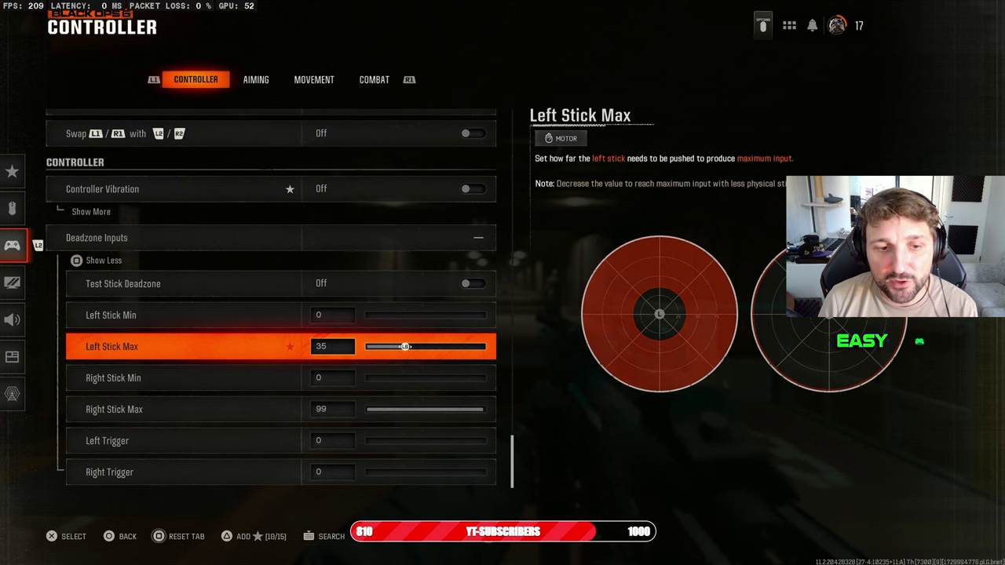
Step: Review the Sensitivity Multiplier group in the controller's aiming settings and collapse it again
key("e")
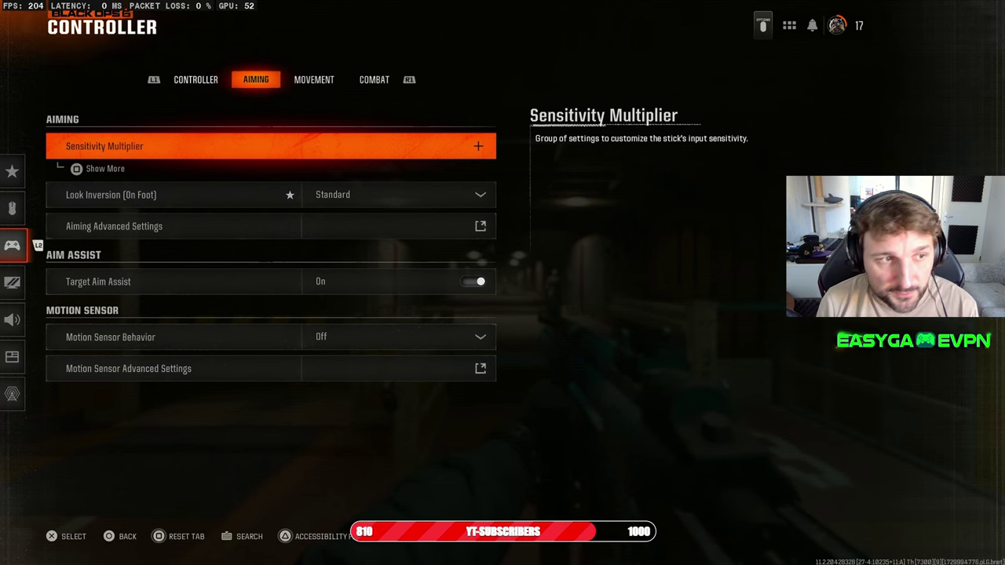
key("Return")
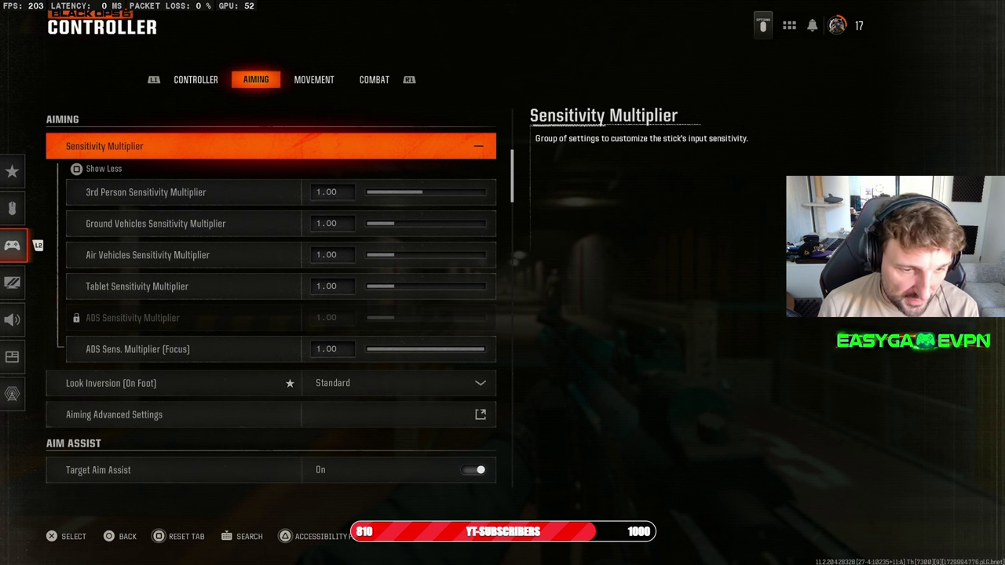
key("Return")
Step: Open the advanced aiming settings and review the ADS transition timing and the Aim Response Curve Type with its slope scale
key("Down")
key("Down")
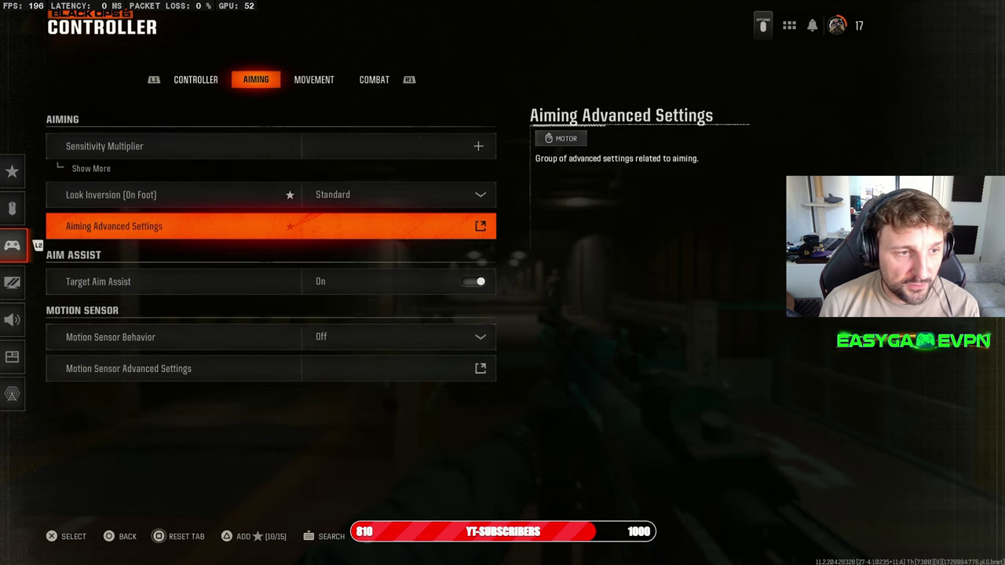
key("Return")
key("Down")
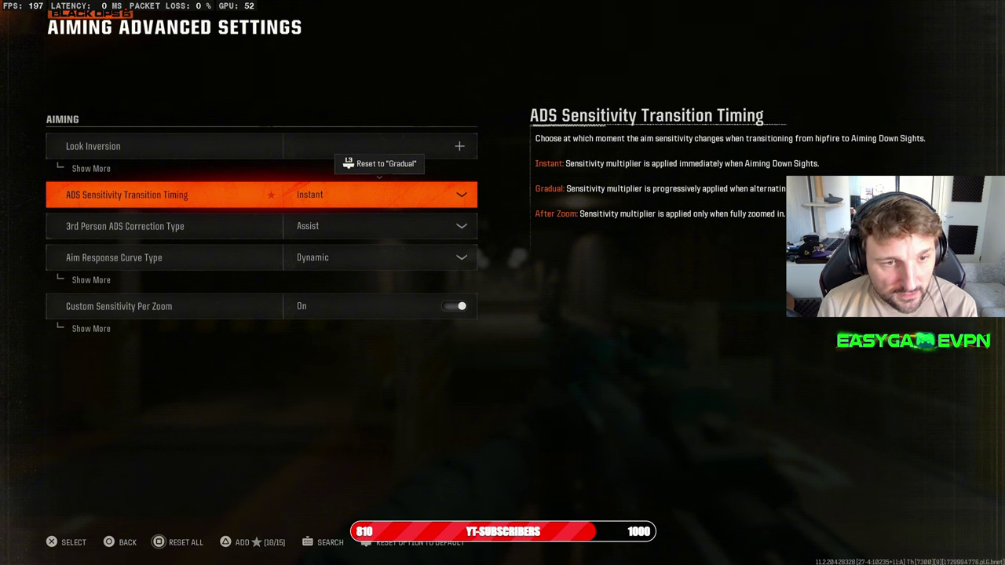
key("Down")
key("Down")
key("f")
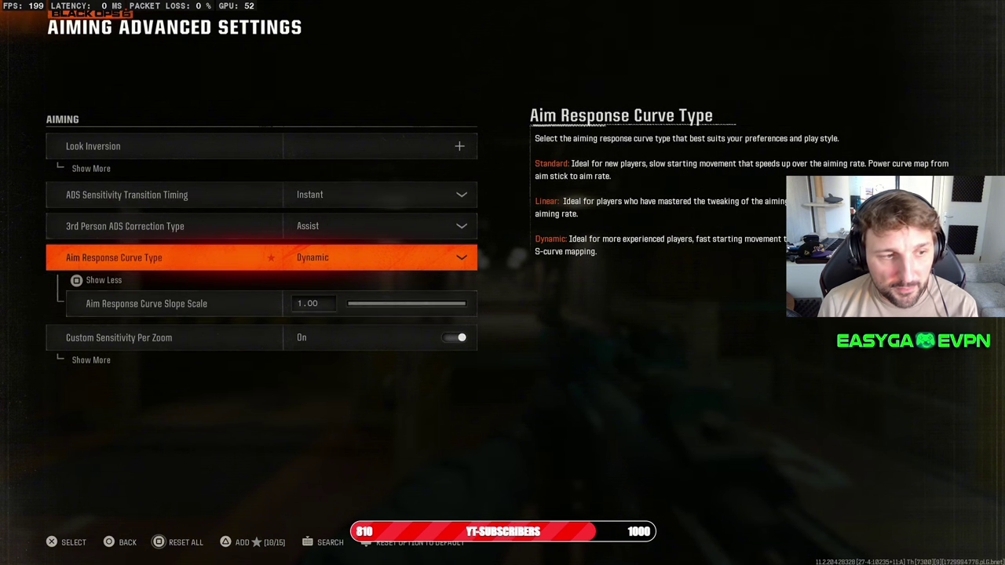
key("Down")
key("Up")
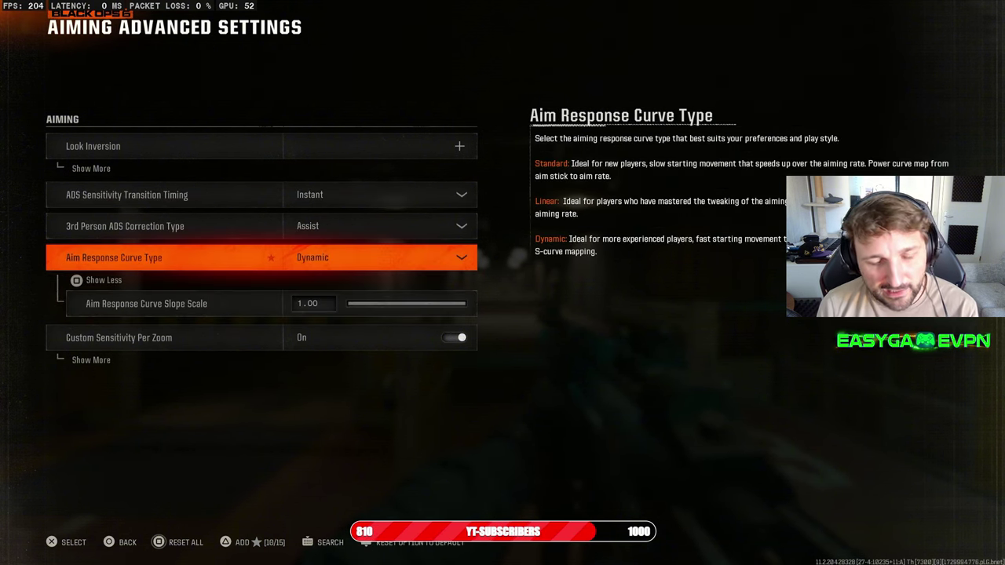
Step: Expand Custom Sensitivity Per Zoom and review the ADS multipliers for the low and middle zoom levels
key("Down")
key("Down")
key("f")
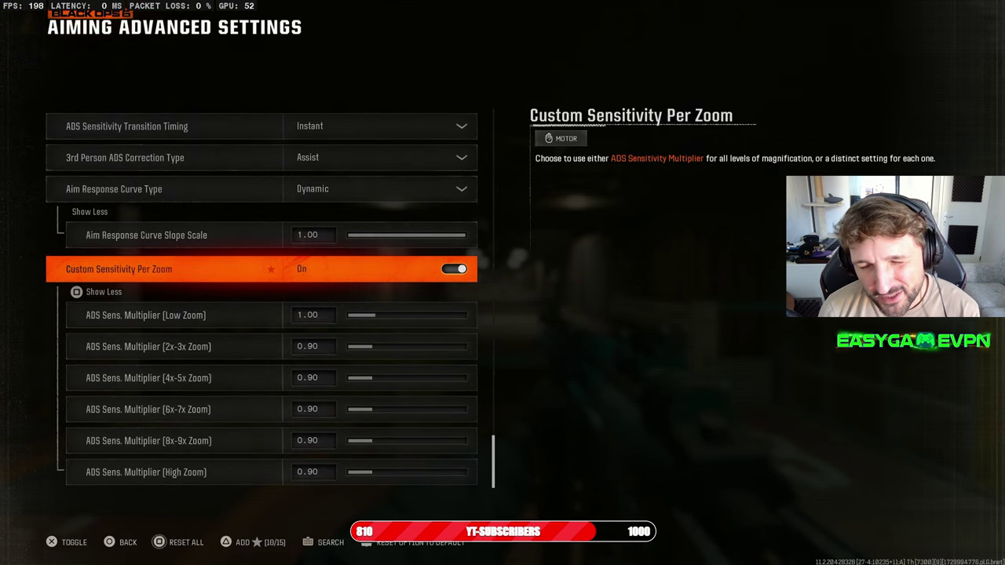
key("Down")
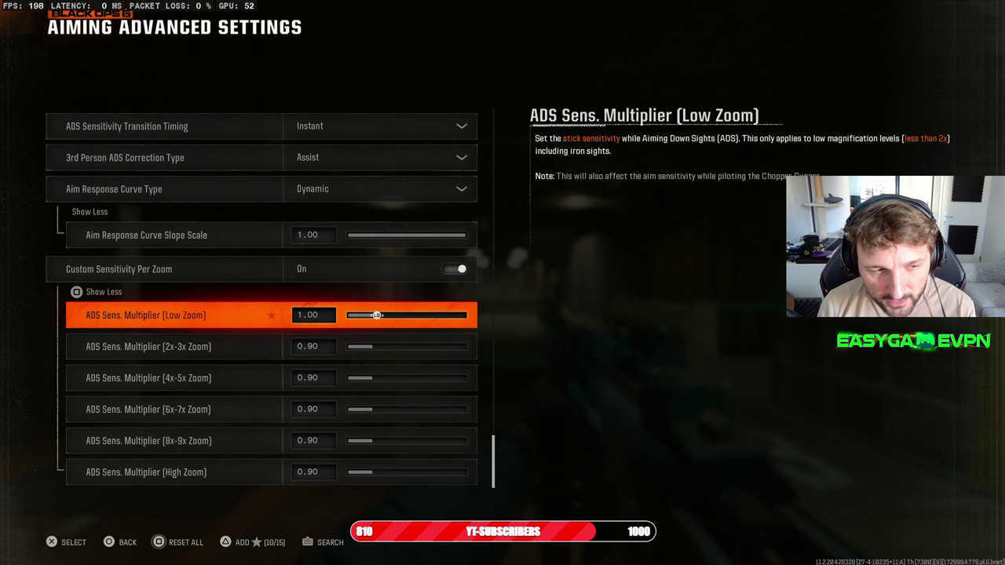
key("Down")
key("Down")
key("Down")
key("Down")
key("Up")
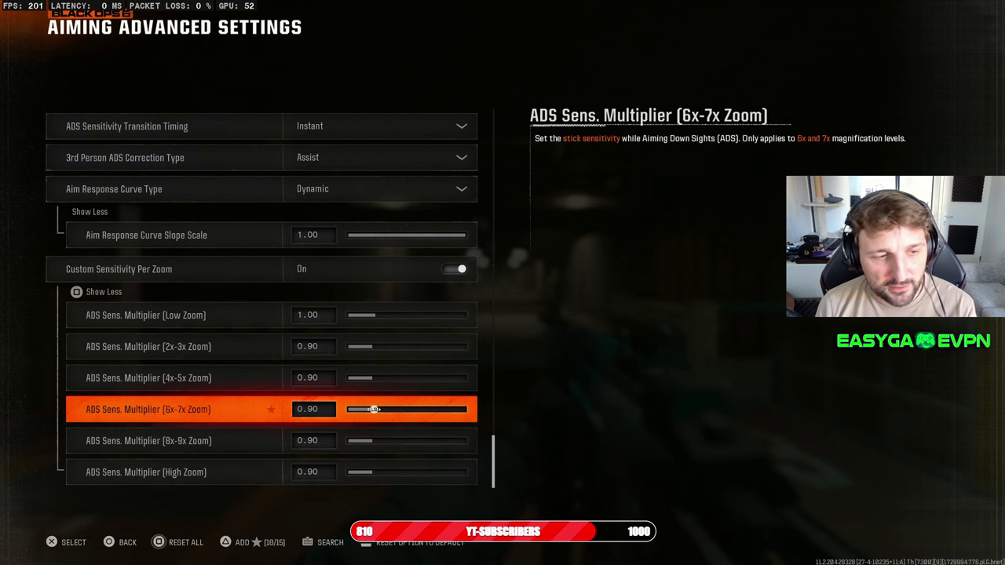
key("Up")
key("Up")
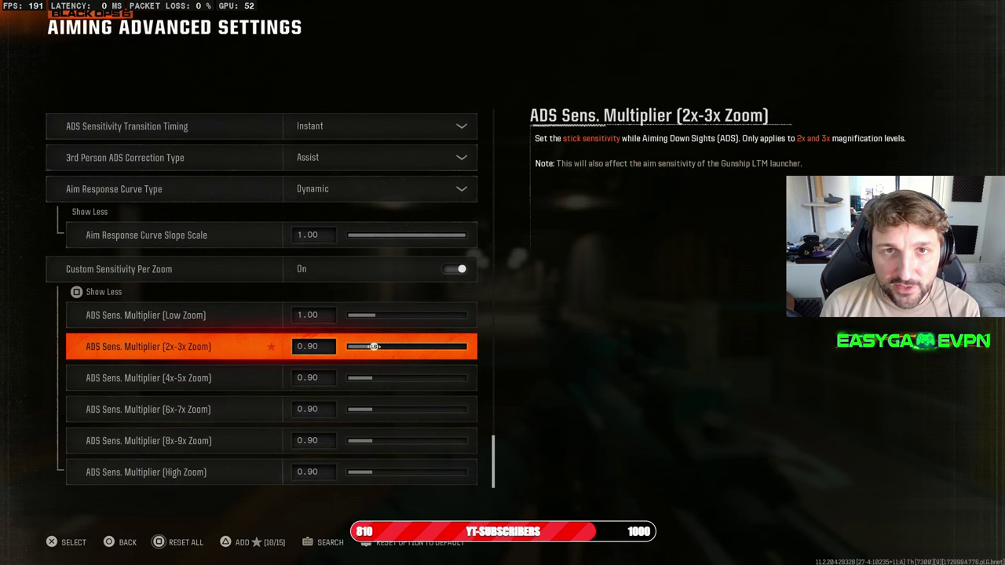
Step: Review the remaining ADS sensitivity multipliers up to the High Zoom level
key("Down")
key("Down")
key("Down")
key("Down")
key("Up")
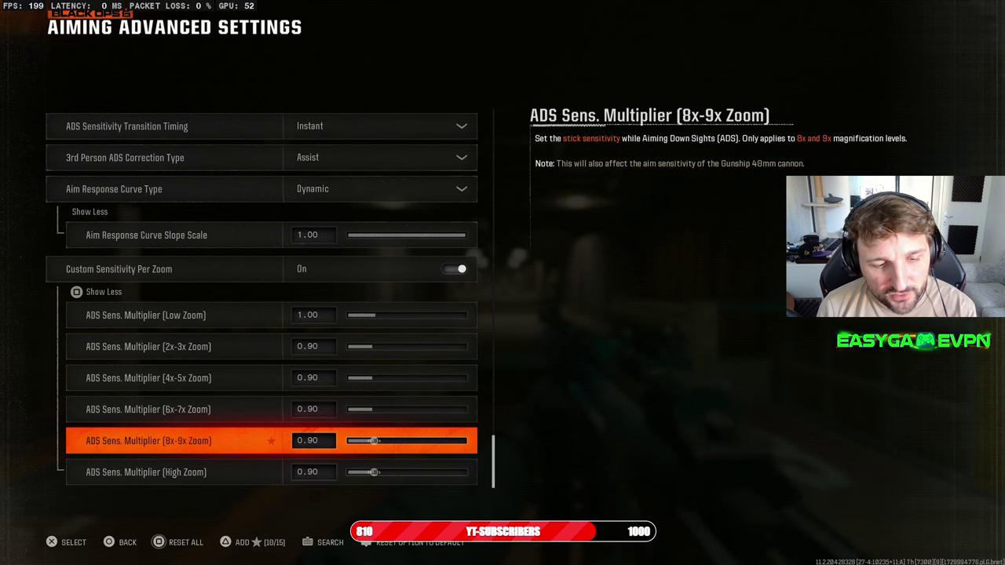
key("Down")
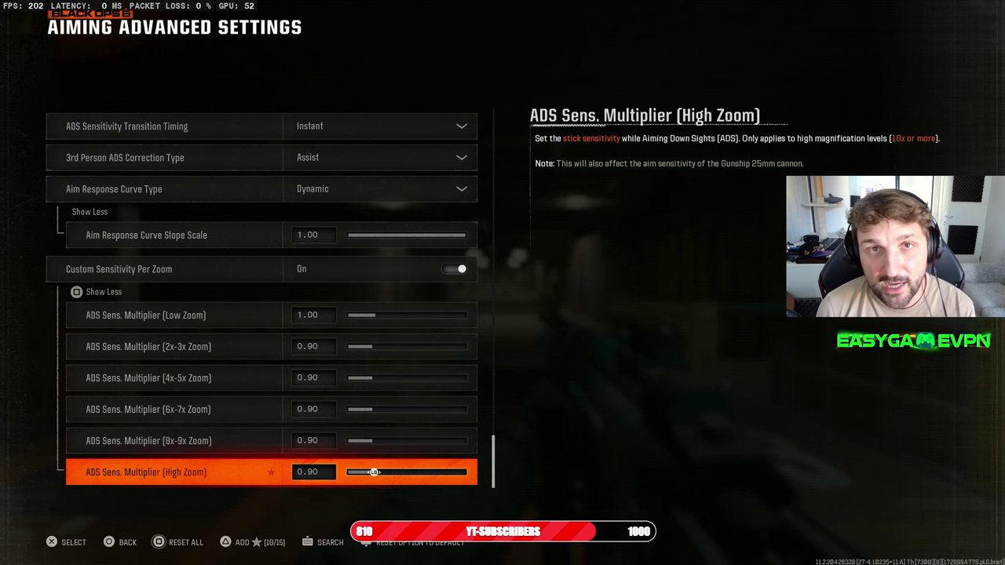